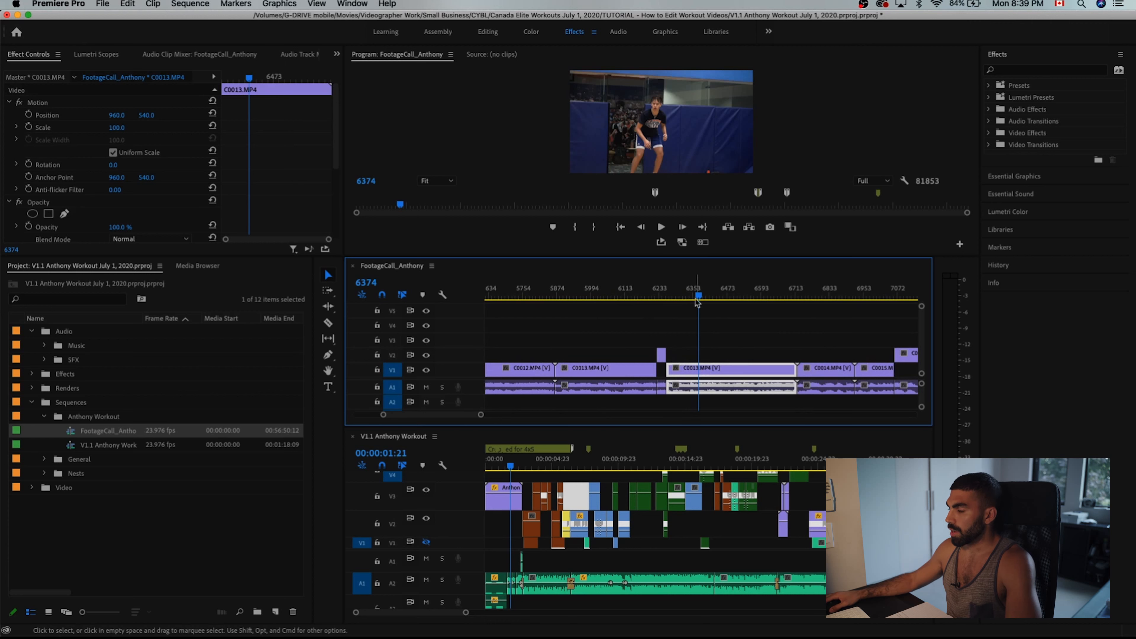
- Play the C0012.MP4 clip on V1 from its beginning in the footage sequence
drag(695, 294, 529, 311)
key(-)
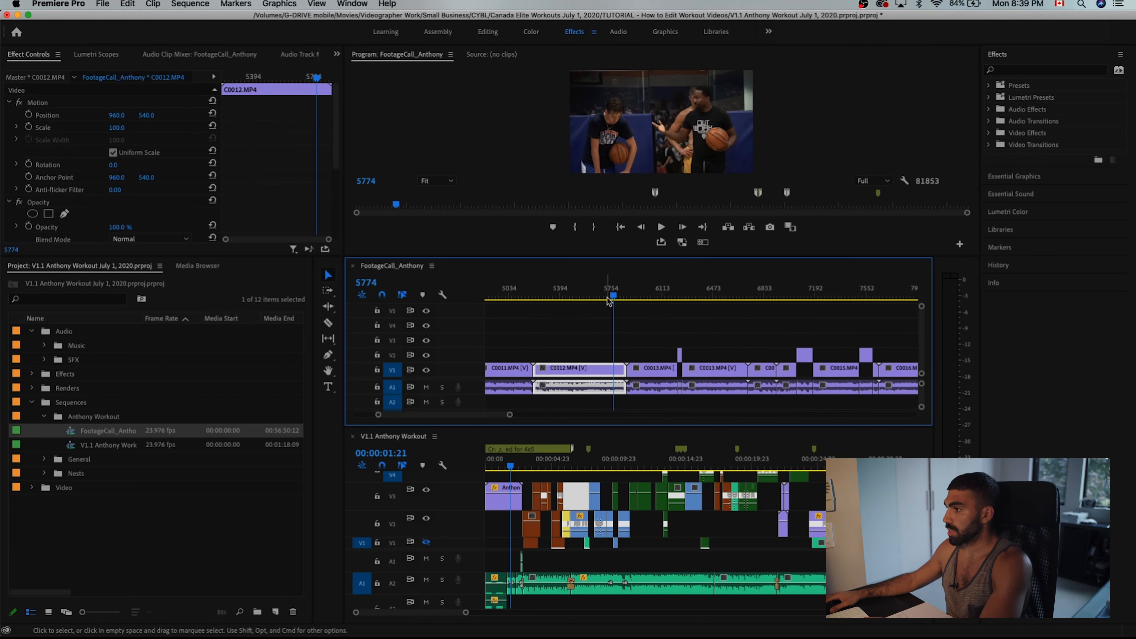
drag(611, 294, 538, 295)
key(=)
key(space)
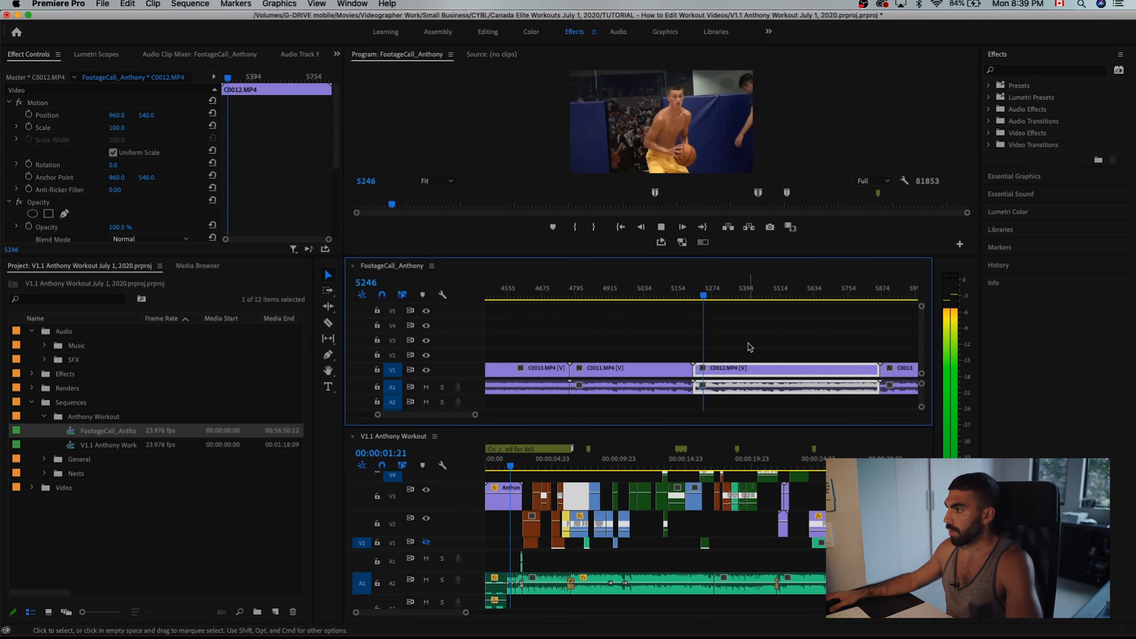
- Cut C0012.MP4 at frame 5276, where the usable shot begins
key(space)
drag(713, 297, 716, 302)
key(Left)
key(Left)
key(Left)
key(Left)
key(Left)
key(Left)
key(Left)
key(Left)
key(Left)
key(Left)
key(Left)
key(Left)
key(Left)
key(Left)
key(Left)
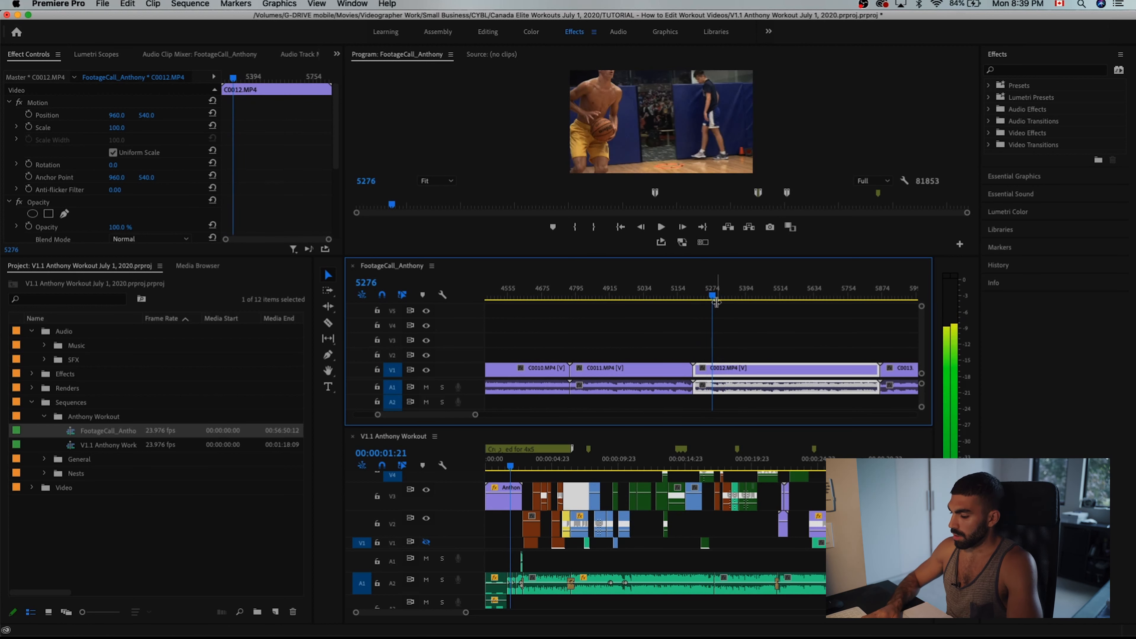
key(super+k)
- Cut C0012.MP4 at frame 5334, where the shot ends, and raise the isolated piece from V1 to V2
key(space)
key(space)
key(super+k)
drag(720, 370, 719, 356)
- Examine the selected shots placed above V1 along the footage sequence
key(minus)
key(minus)
key(minus)
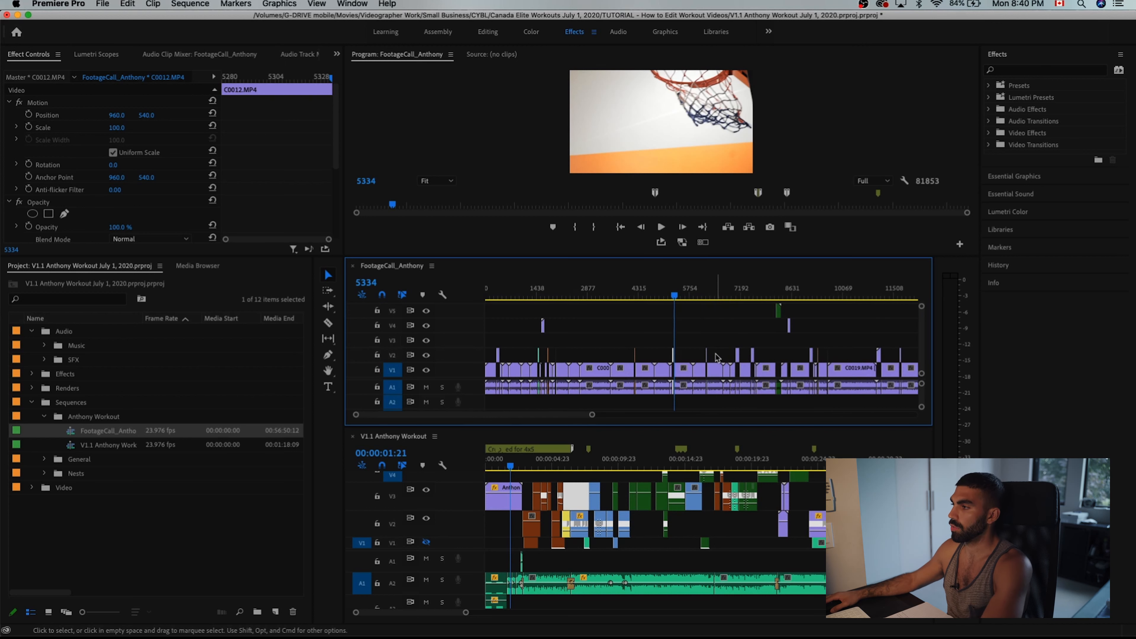
key(minus)
click(657, 339)
key(equal)
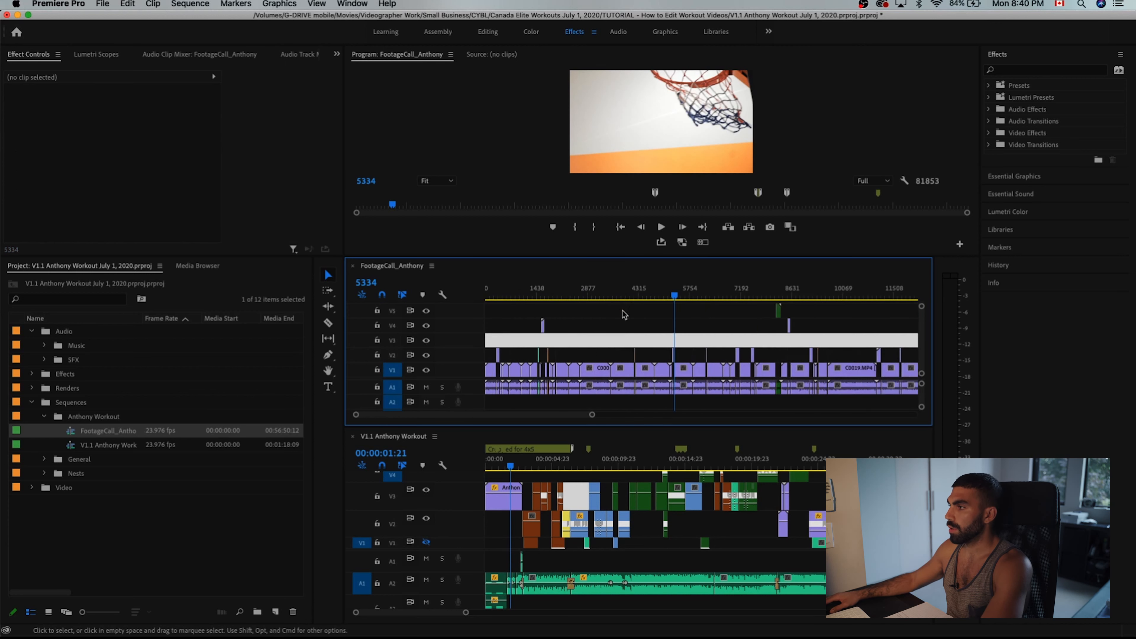
key(minus)
key(minus)
click(549, 297)
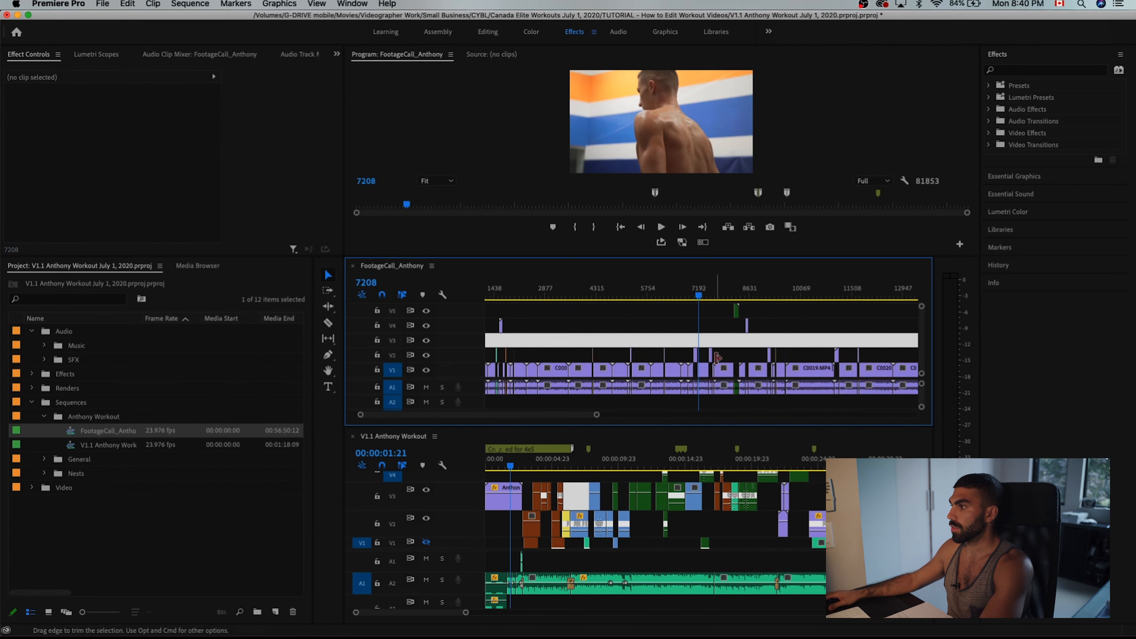
key(=)
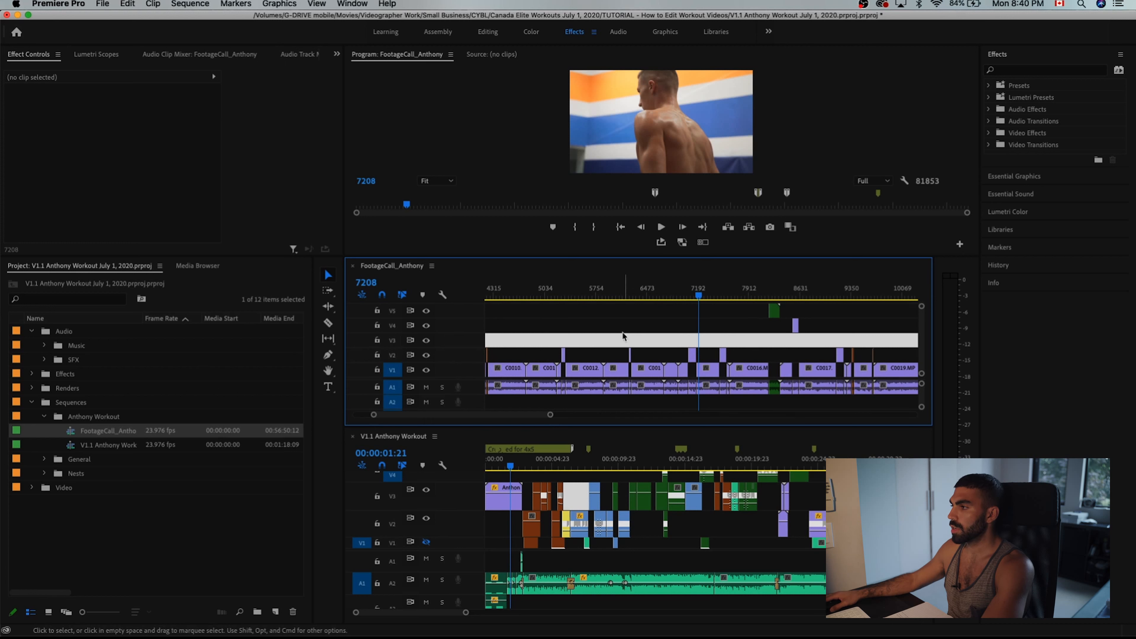
key(-)
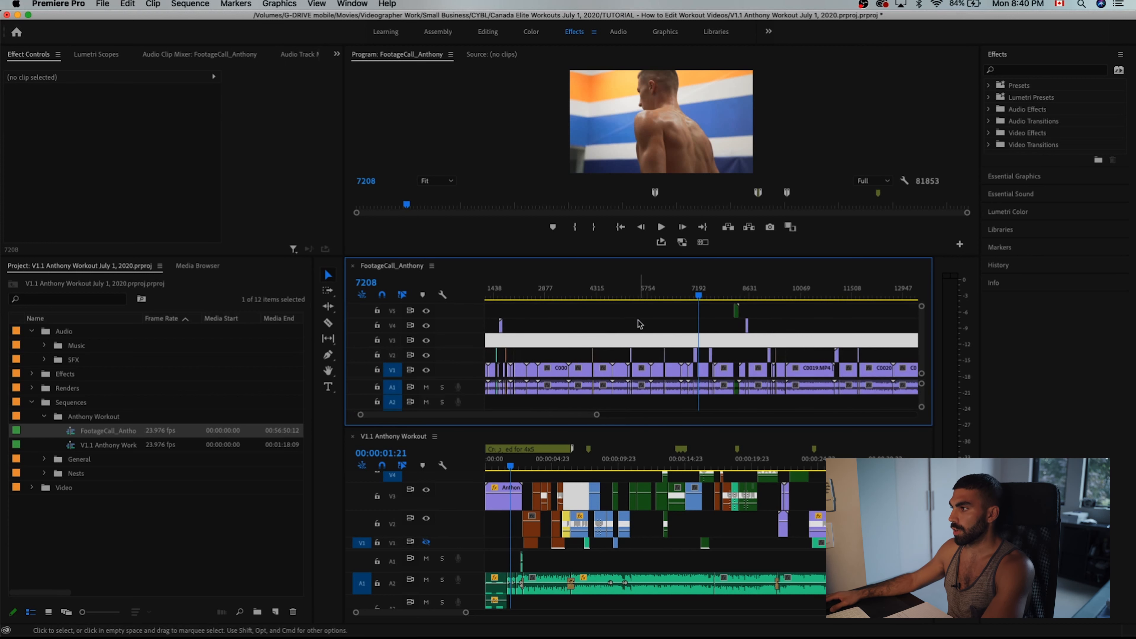
key(=)
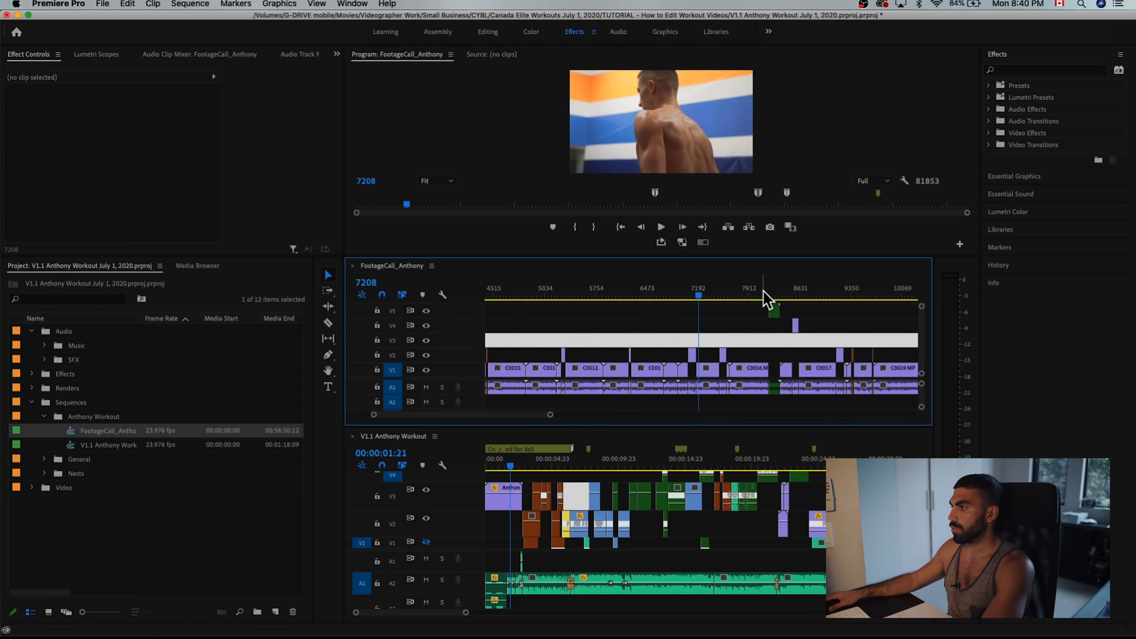
- Review the C0017.MP4 shot placed on V4
click(798, 291)
key(=)
click(696, 325)
key(=)
key(=)
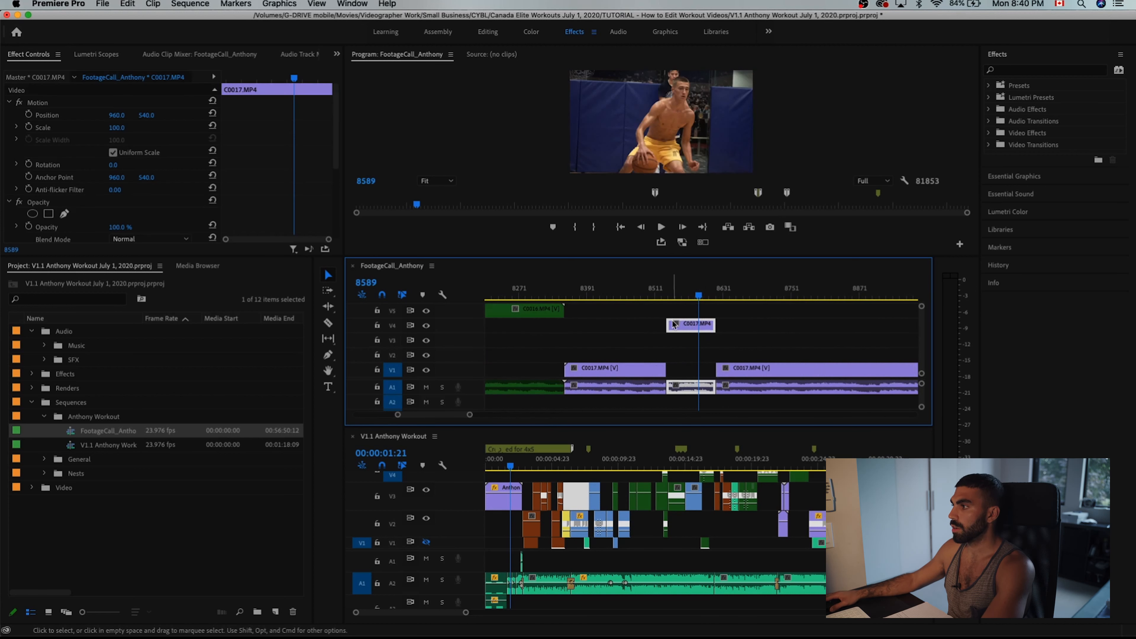
drag(674, 295, 703, 291)
key(minus)
click(745, 321)
key(minus)
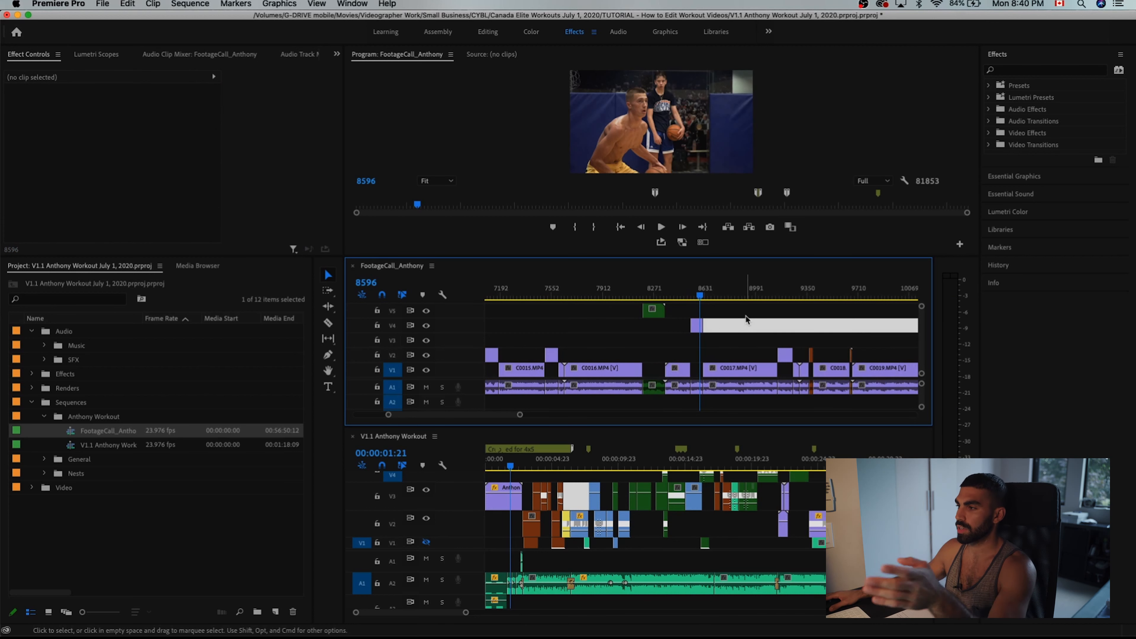
- Review the green C0016.MP4 shot placed on V5
key(minus)
key(equal)
key(equal)
key(minus)
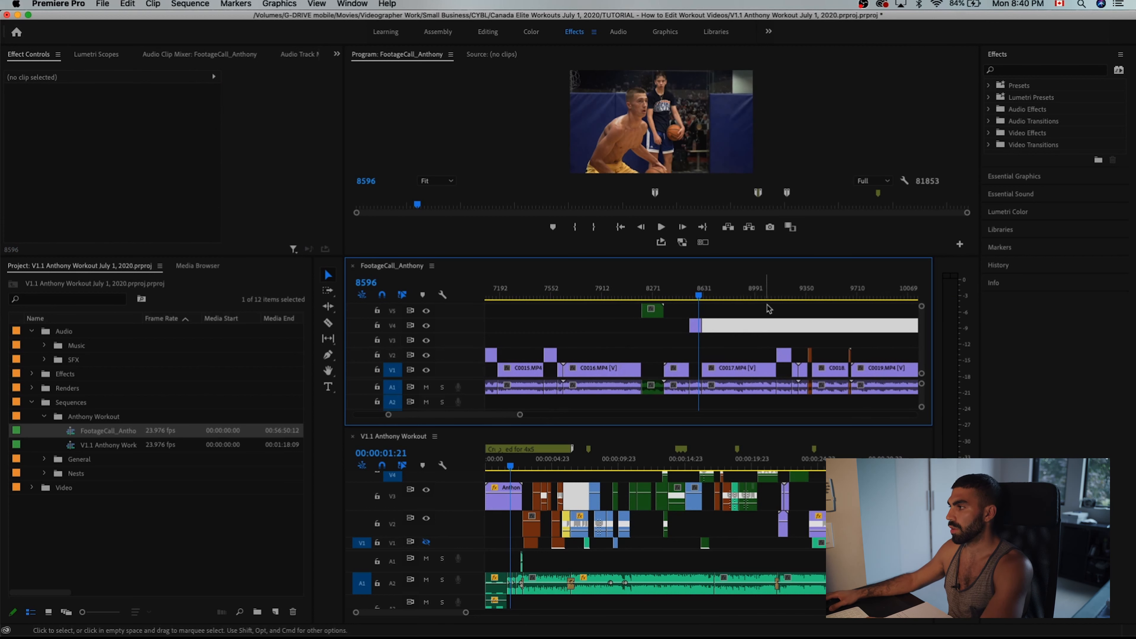
click(655, 295)
click(653, 313)
key(equal)
key(equal)
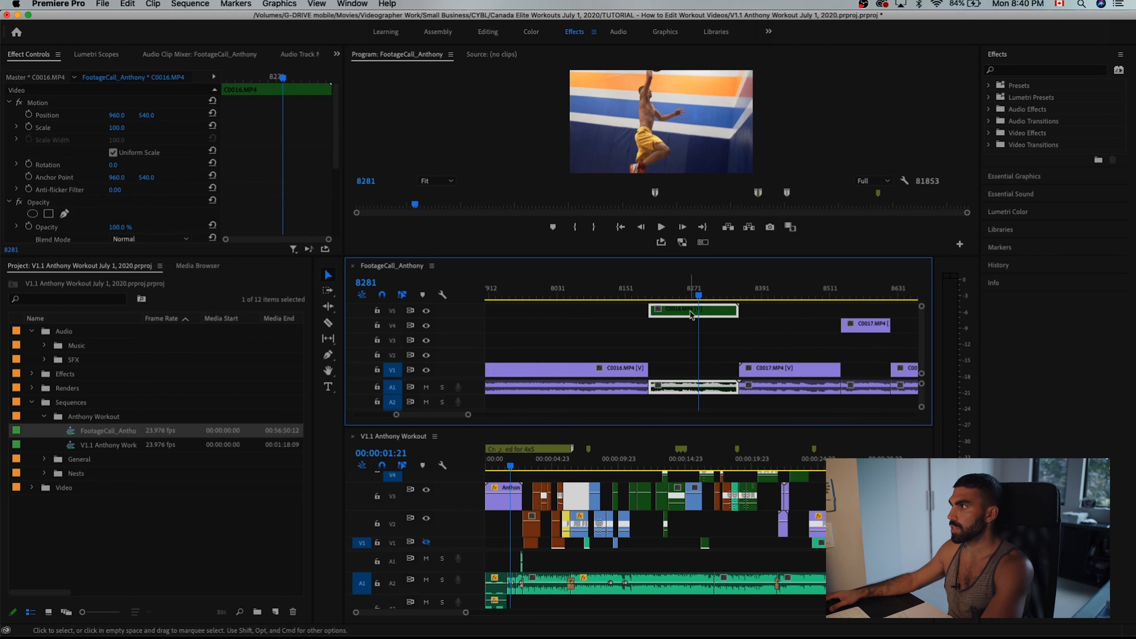
drag(671, 297, 707, 296)
key(minus)
key(minus)
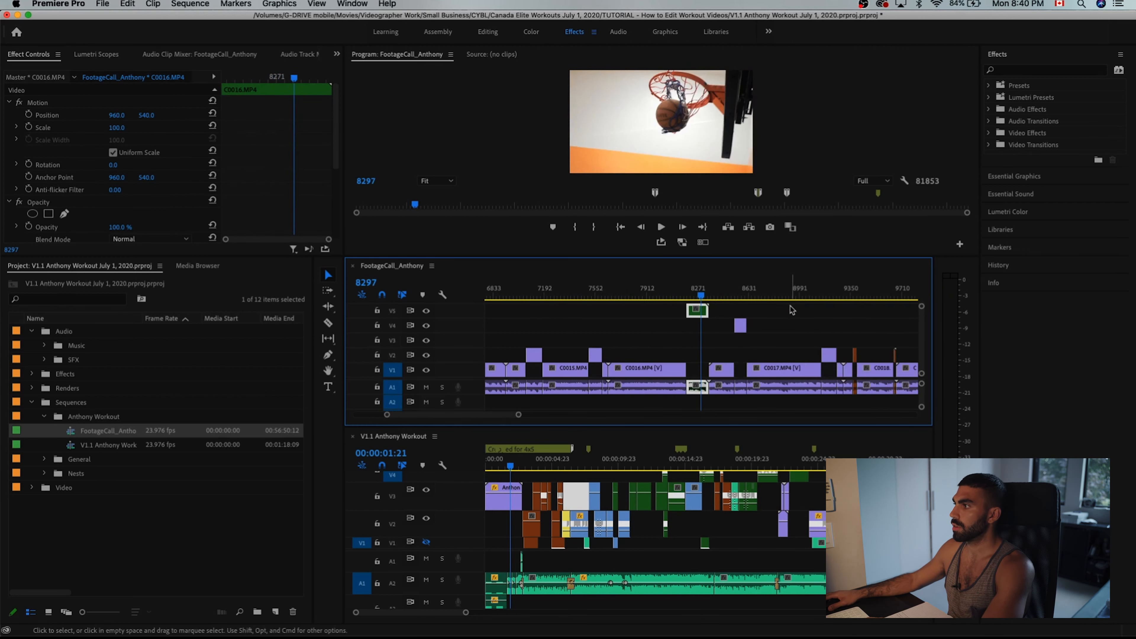
- Review the brown C0018.MP4 shot placed on V2
click(858, 297)
key(equal)
key(equal)
key(equal)
key(equal)
mouse_move(693, 299)
mouse_down()
mouse_move(646, 301)
mouse_move(707, 298)
mouse_move(683, 296)
mouse_up()
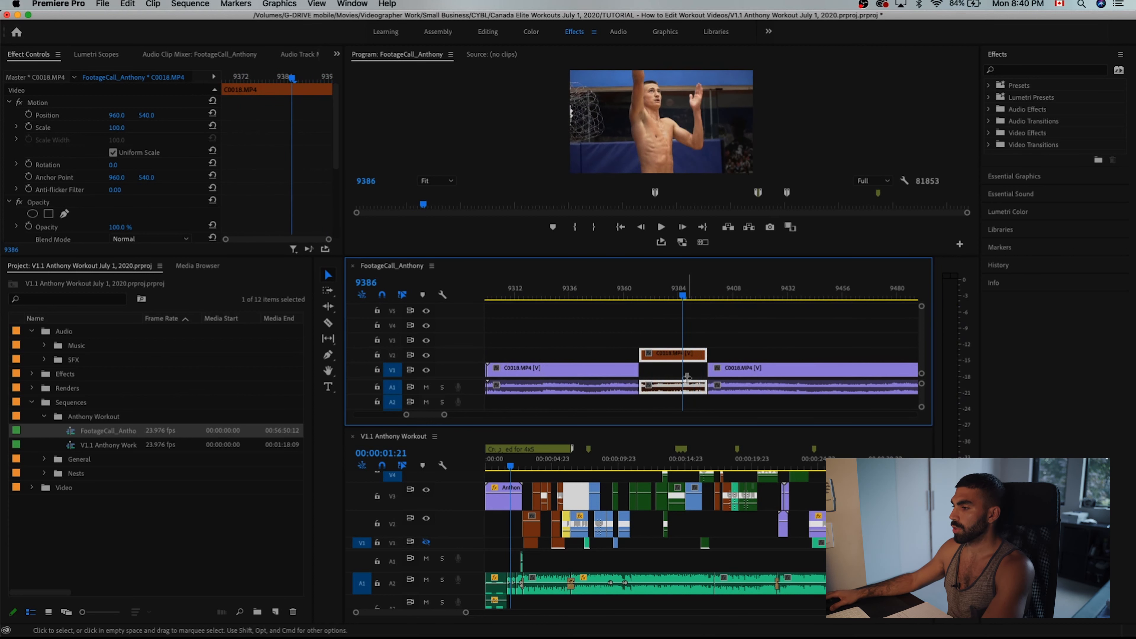
- Copy the main block of footage clips on all tracks and paste it at frame 91967, past the end of the footage sequence
click(734, 341)
key(minus)
key(minus)
key(minus)
key(minus)
key(minus)
key(minus)
key(minus)
key(minus)
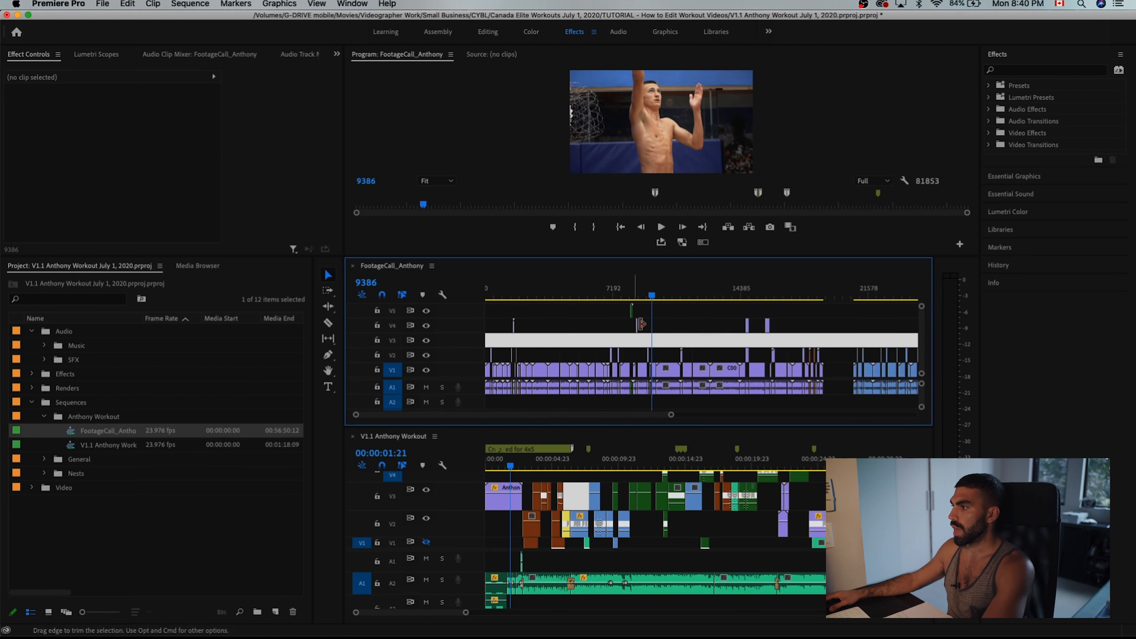
key(minus)
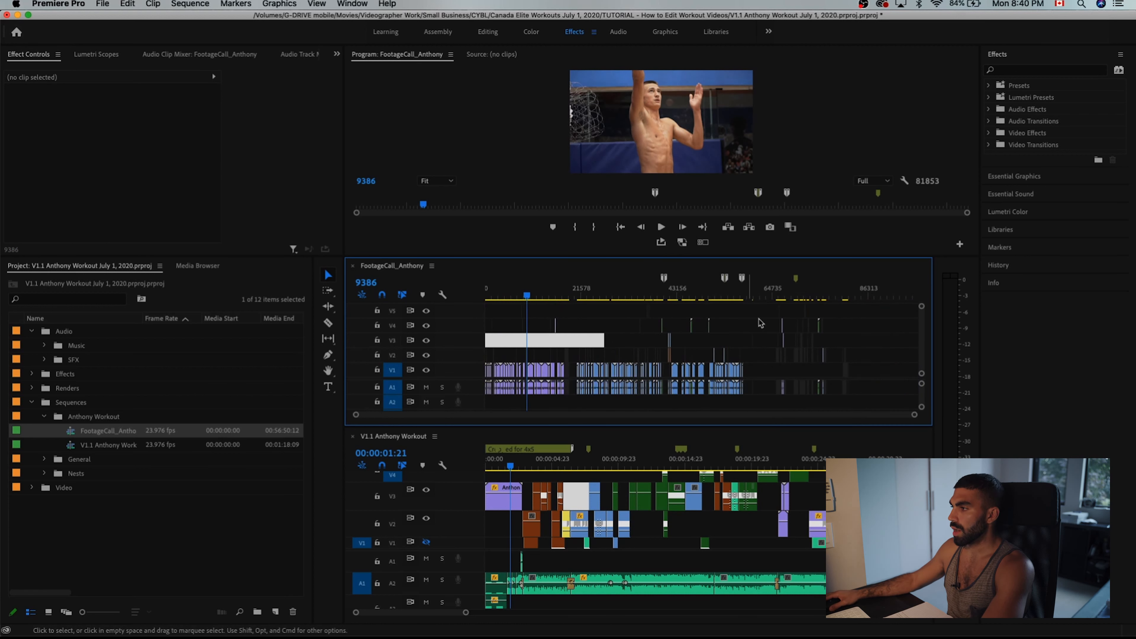
drag(750, 309, 393, 399)
key(super+c)
click(765, 373)
drag(846, 288, 903, 292)
key(super+v)
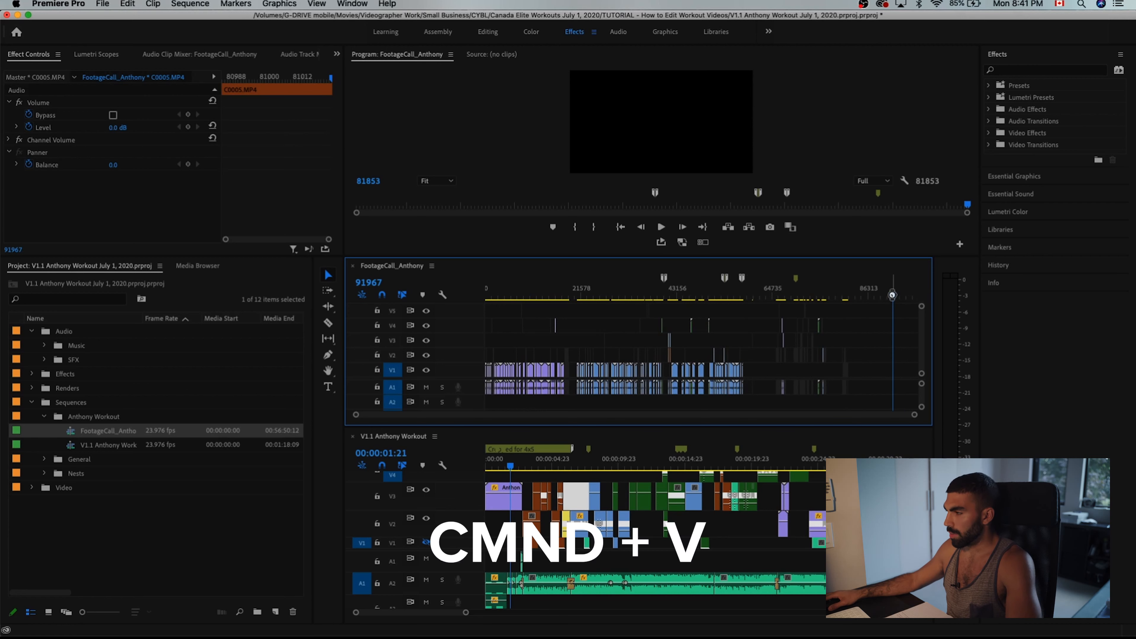
- Ripple delete all V1 clips in the pasted block, keeping only the shots on the tracks above
click(577, 374)
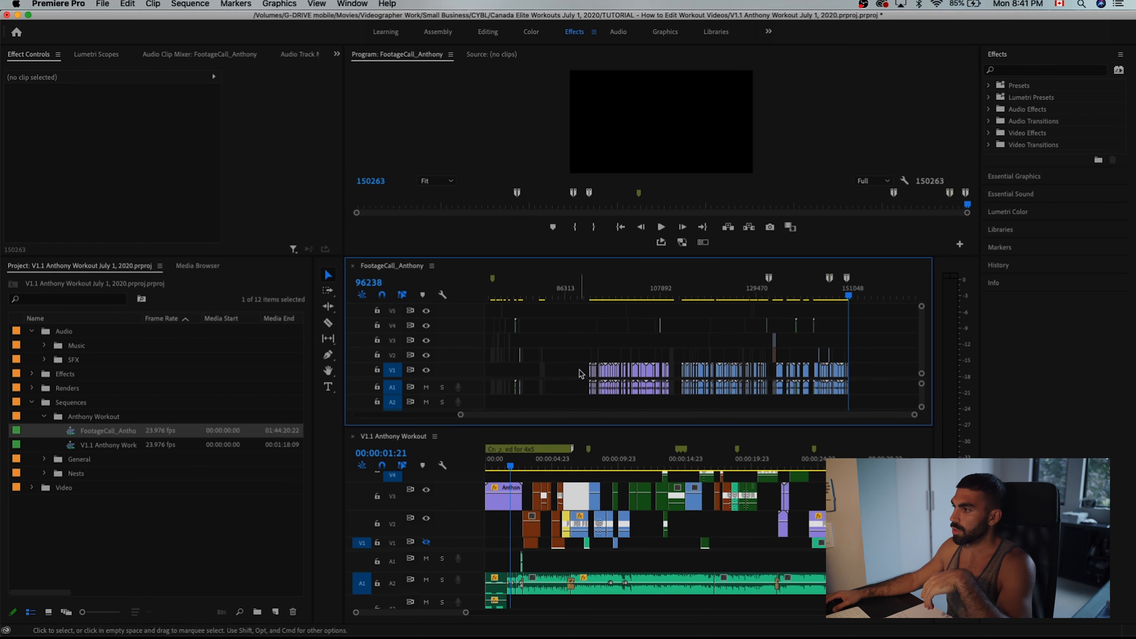
drag(580, 374, 764, 372)
drag(875, 374, 876, 374)
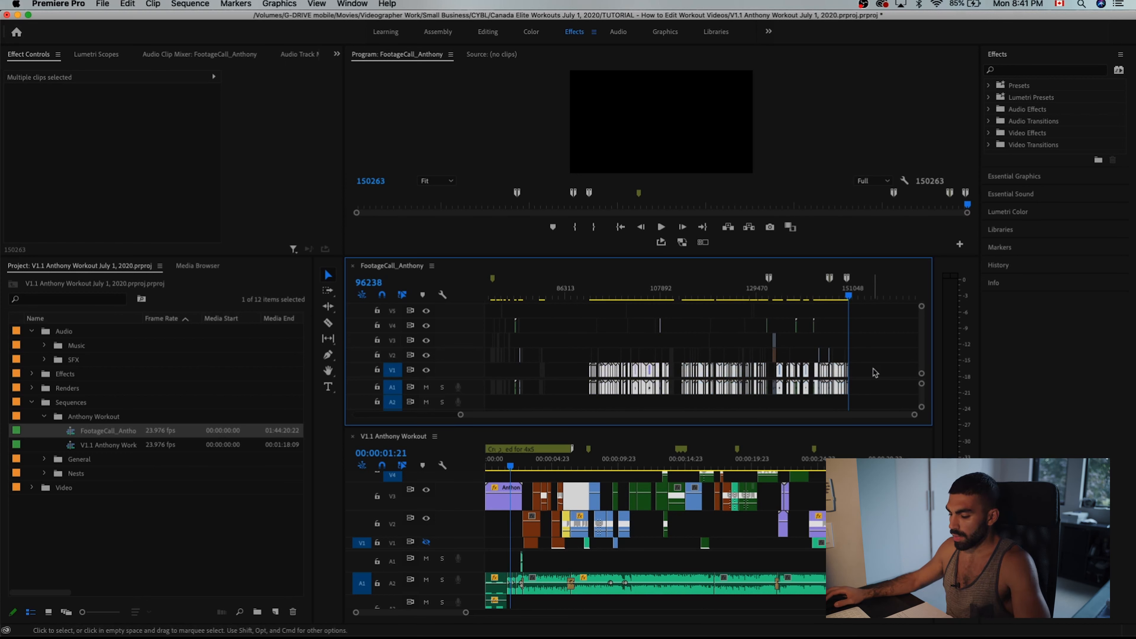
key(shift+Delete)
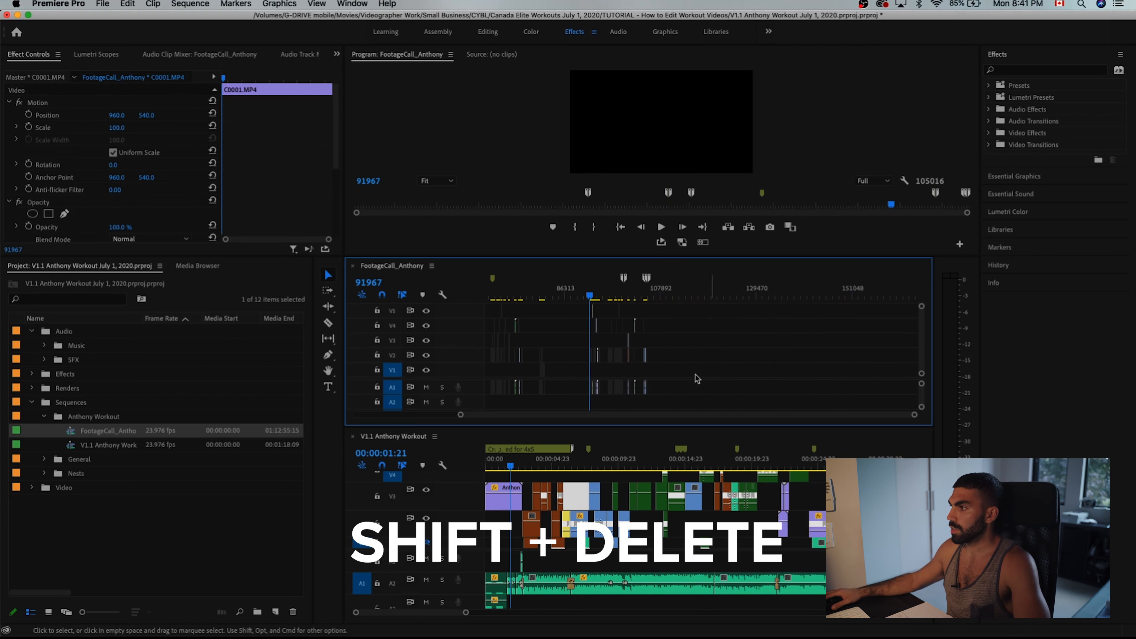
- Look over the condensed selected shots in the pasted block, from frame 91967 onward
key(equal)
key(equal)
key(equal)
key(equal)
key(equal)
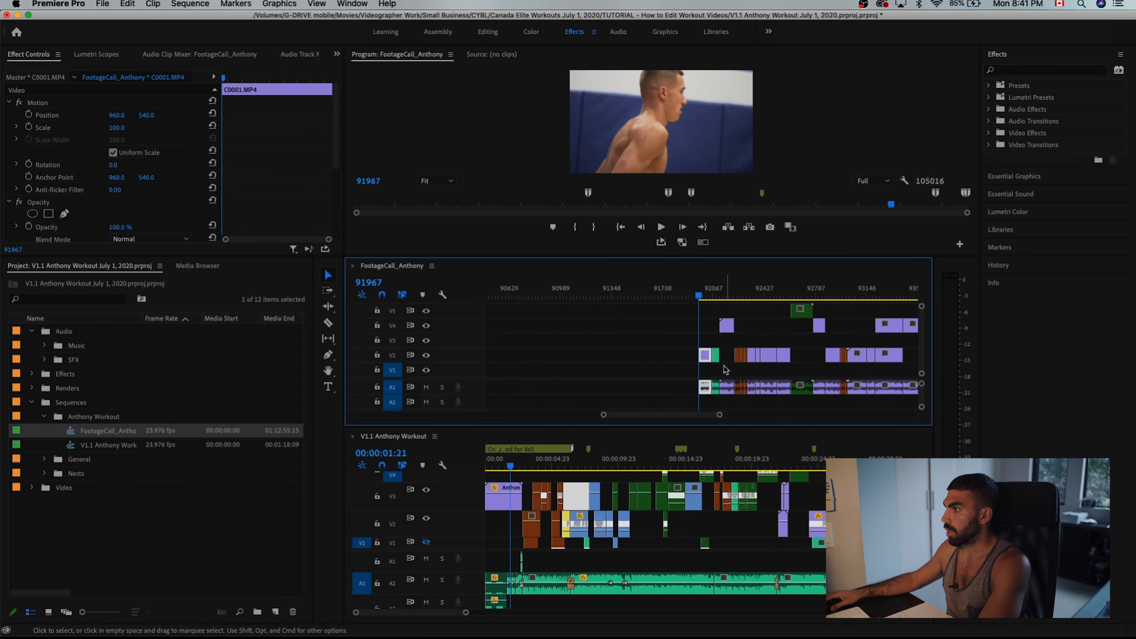
key(minus)
click(735, 341)
key(minus)
key(equal)
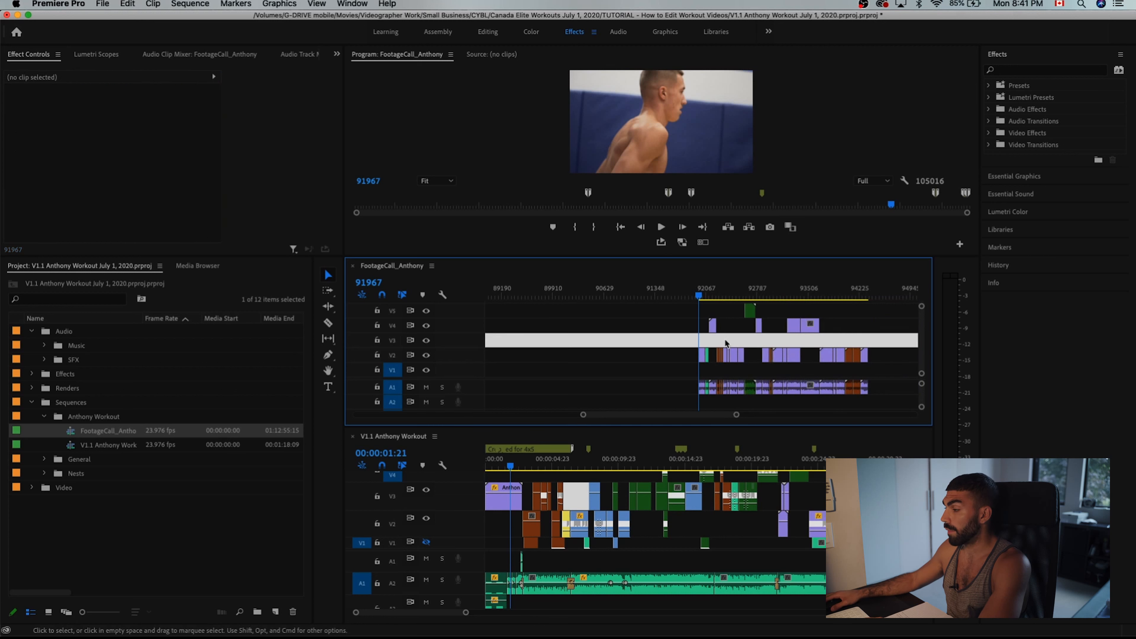
click(742, 332)
key(minus)
key(minus)
key(minus)
drag(842, 311, 669, 405)
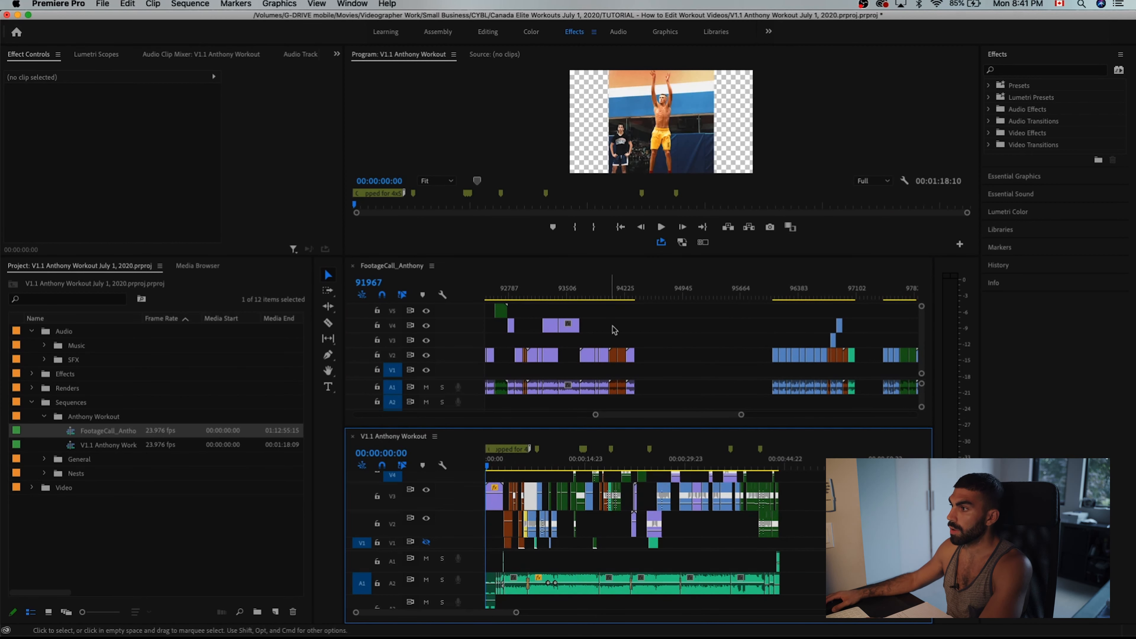
- Place the C0022.MP4 and C0023.MP4 shots from the footage sequence on V3 of the V1.1 workout sequence, after the existing edit
click(446, 279)
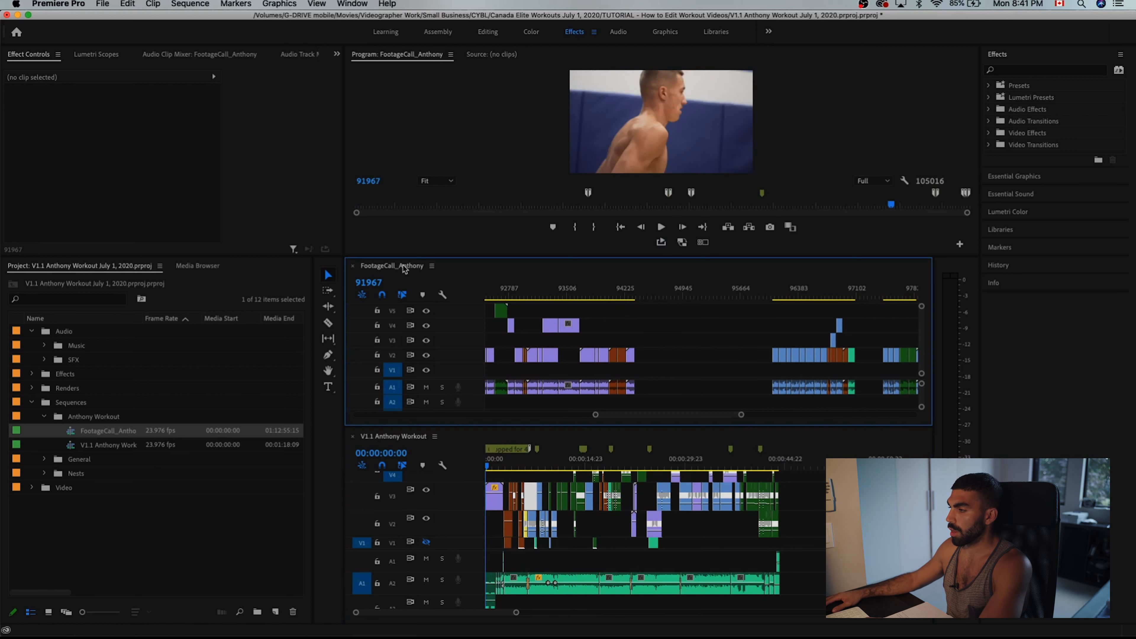
click(672, 358)
drag(672, 291, 828, 496)
key(equal)
key(equal)
click(682, 326)
click(680, 291)
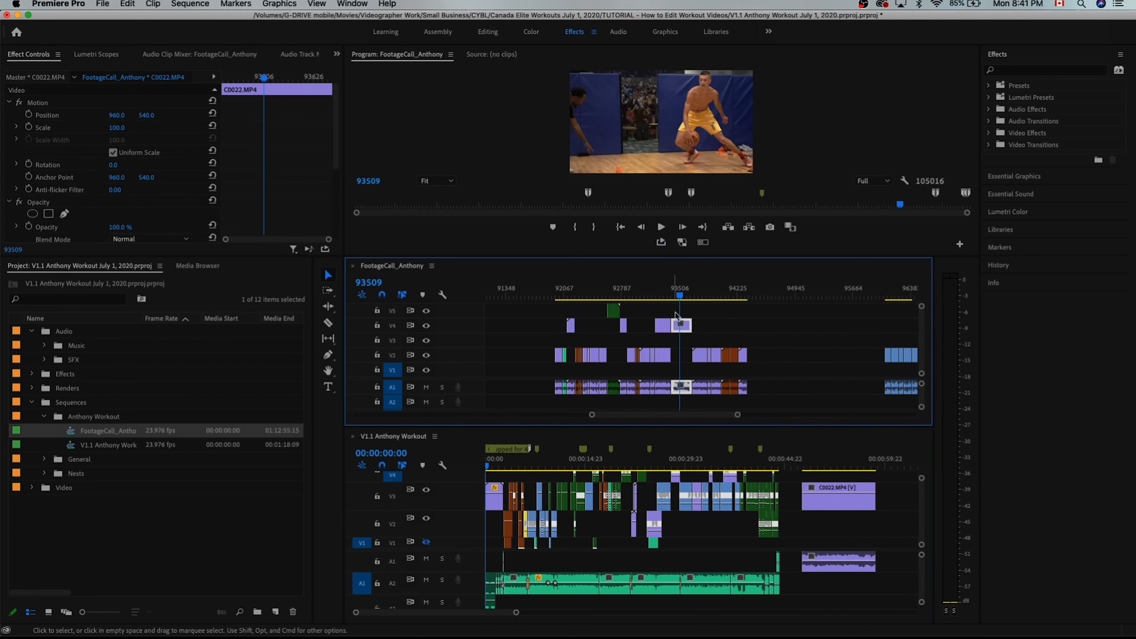
drag(702, 356, 897, 495)
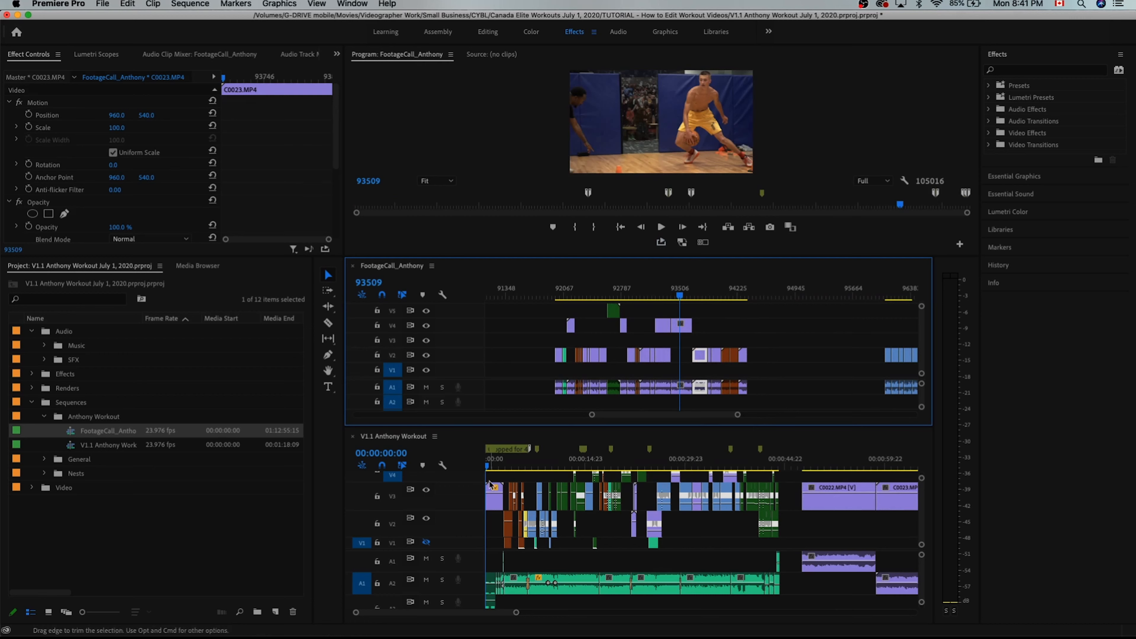
scroll(566, 500, up, 1)
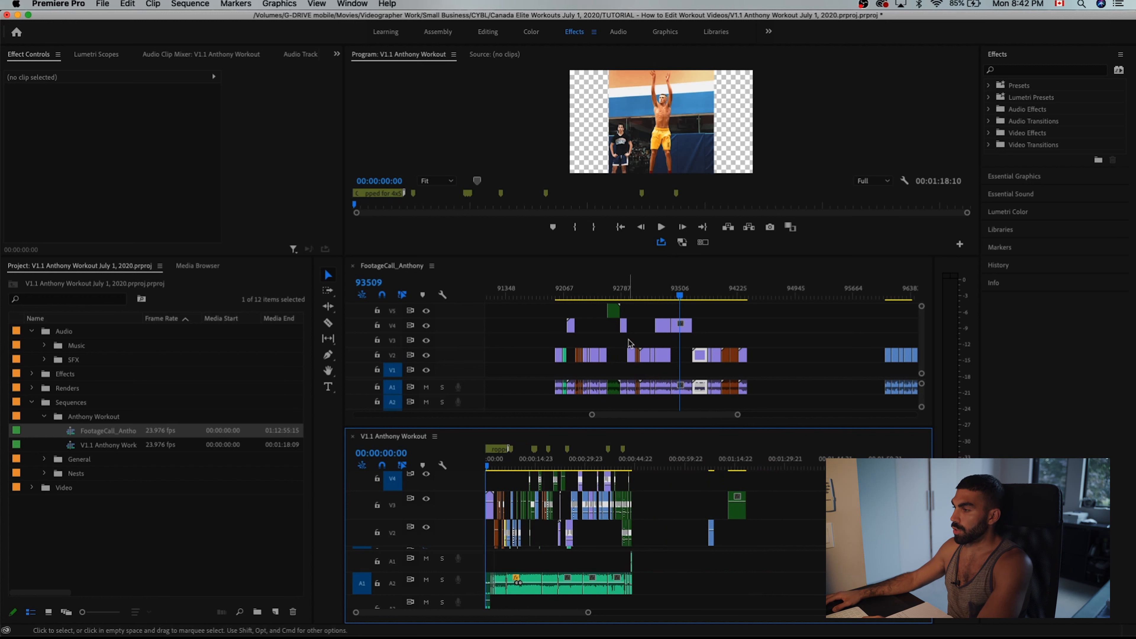
- Compare the selected shots in the footage sequence with the V1.1 workout edit, scrubbing through the edit's opening
click(628, 341)
key(=)
click(520, 465)
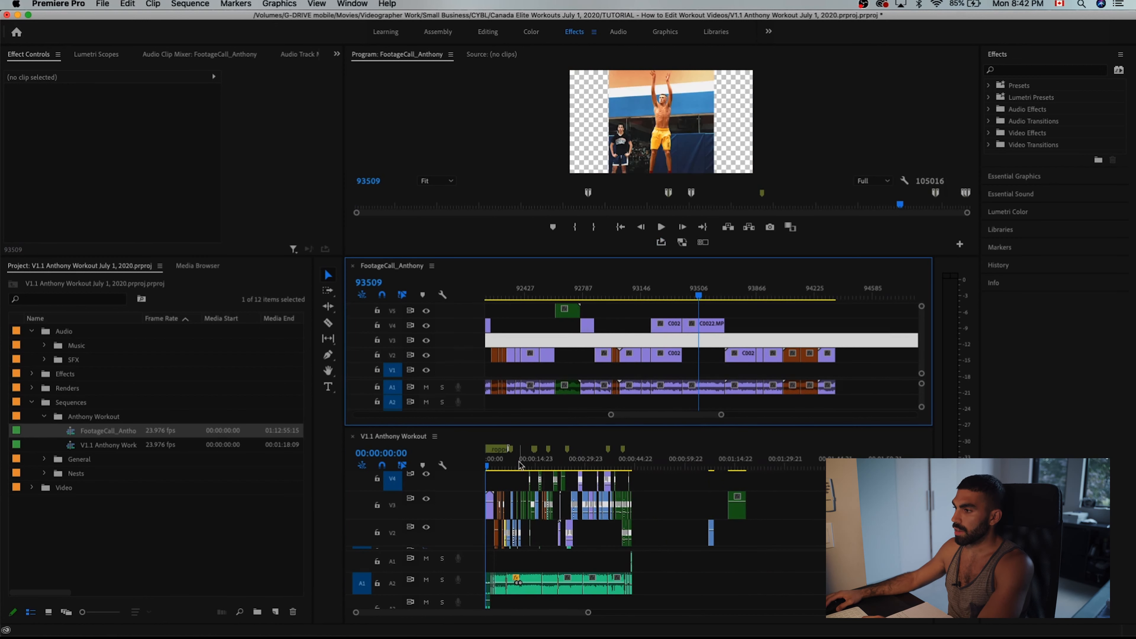
key(=)
key(=)
click(544, 500)
drag(540, 465, 569, 468)
drag(683, 468, 687, 468)
key(minus)
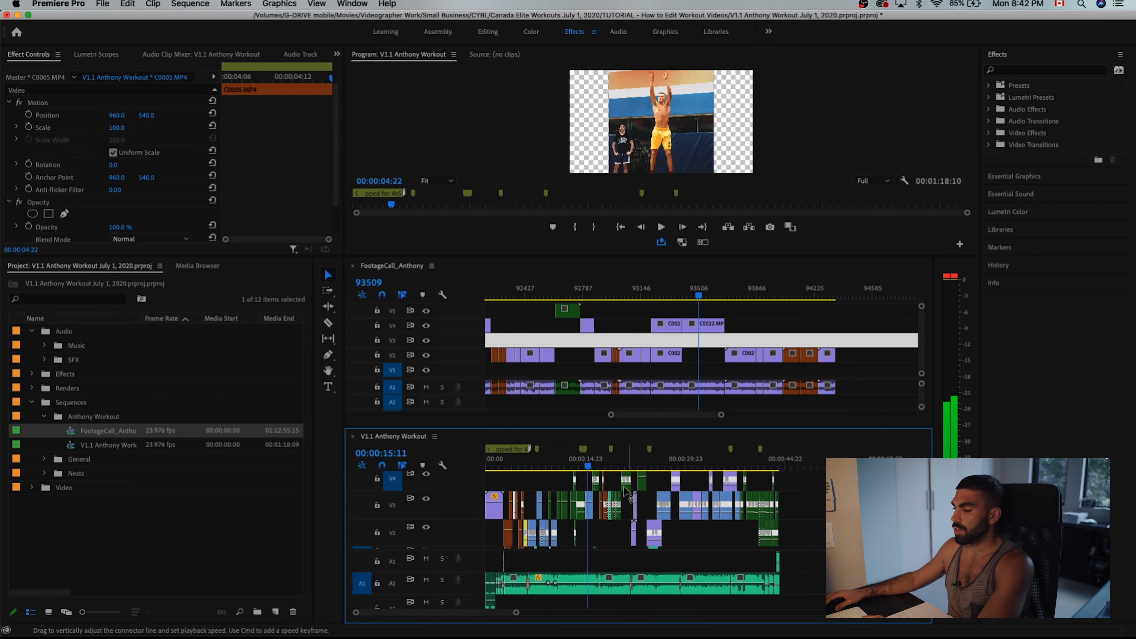
- Group the footage sequence and the V1.1 workout sequence as tabs in a single timeline panel
click(394, 269)
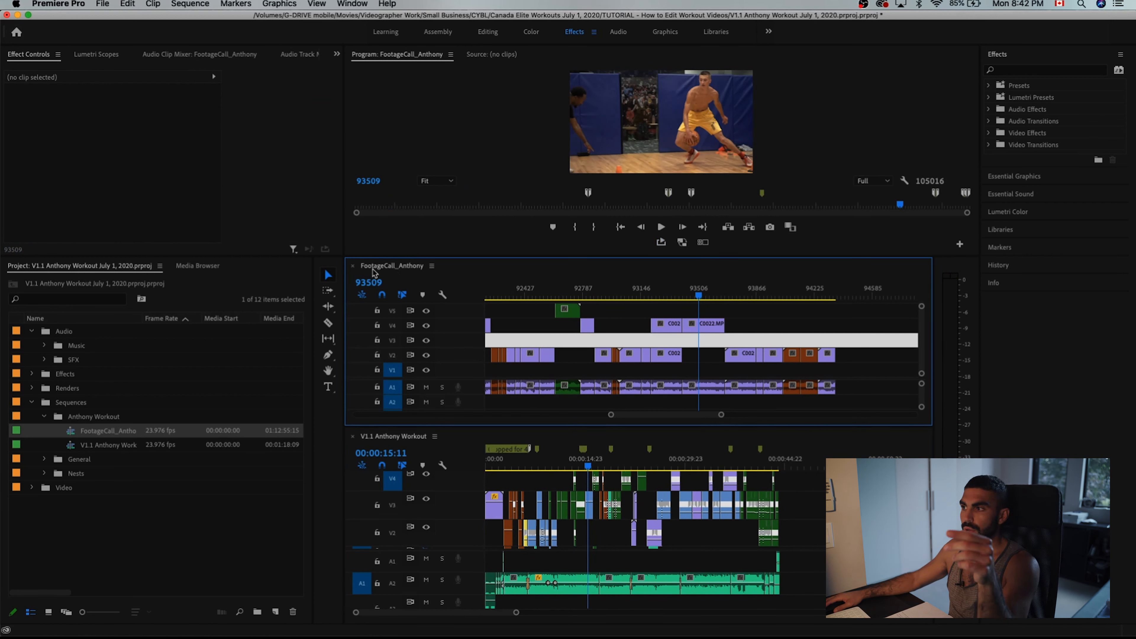
drag(375, 269, 468, 437)
drag(406, 266, 421, 397)
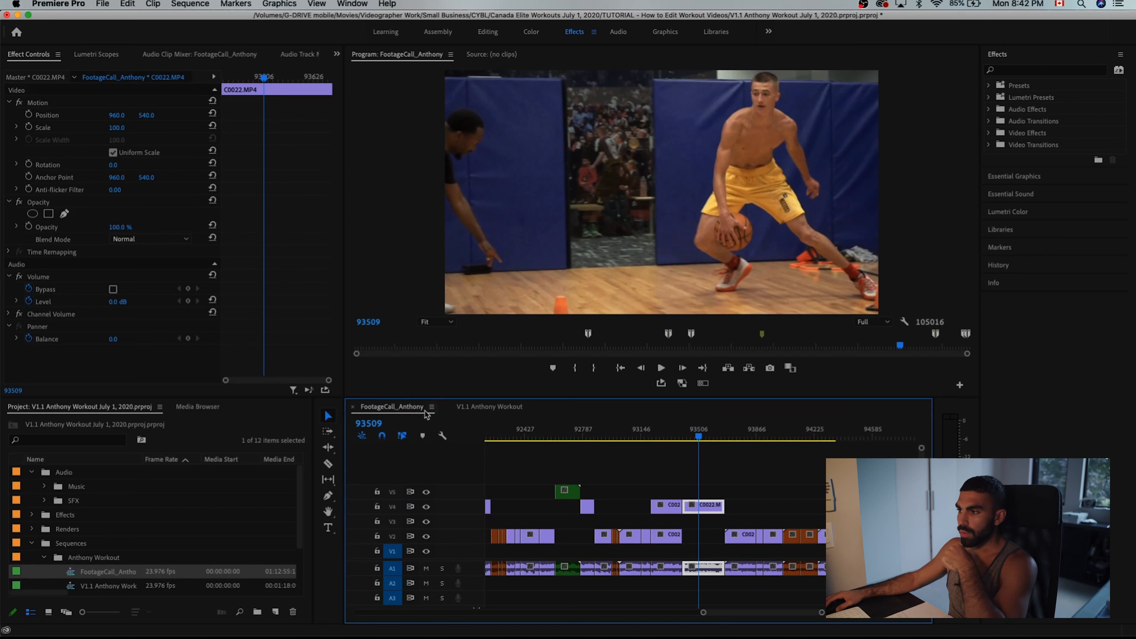
- Dock the V1.1 workout timeline below the footage timeline and resize the panels to give both timelines more height
click(489, 407)
drag(481, 410, 424, 585)
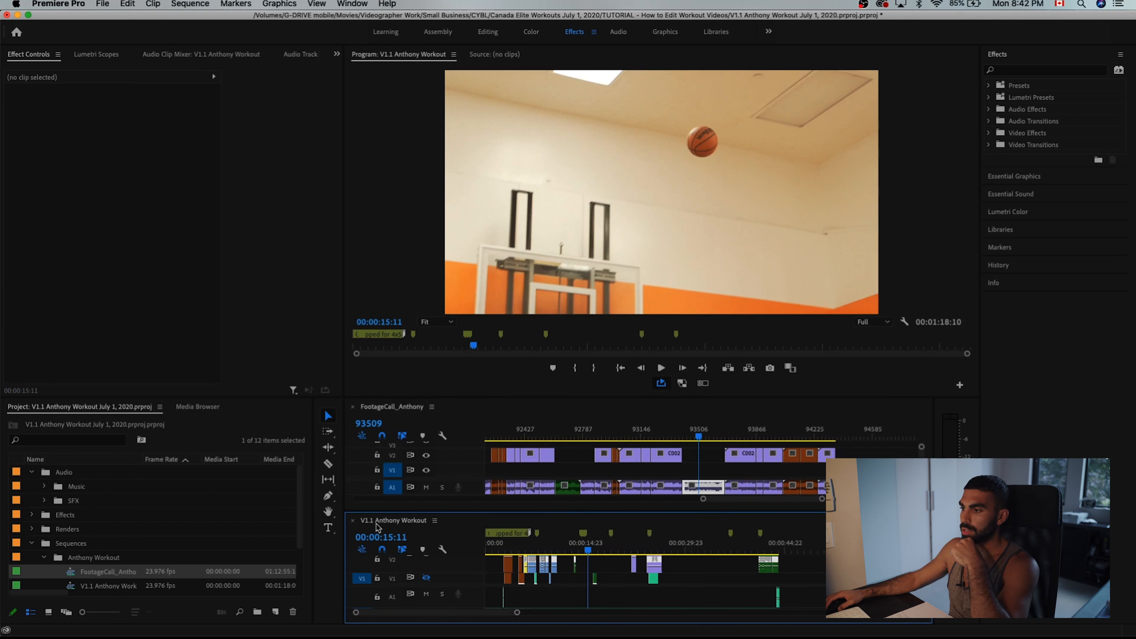
drag(379, 398, 379, 287)
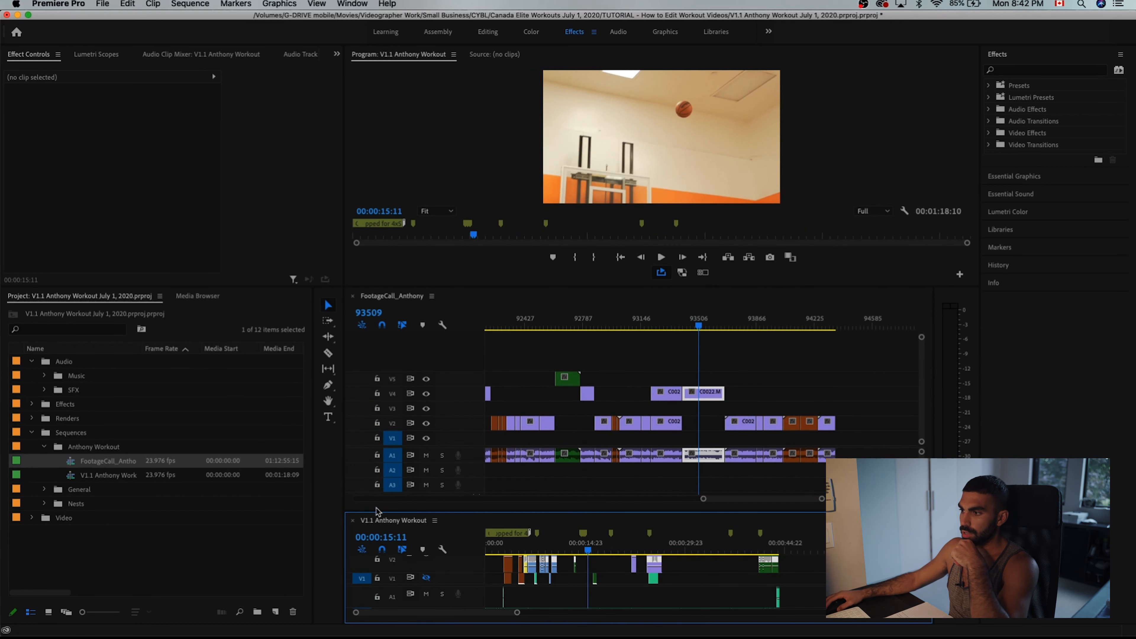
drag(374, 513, 380, 396)
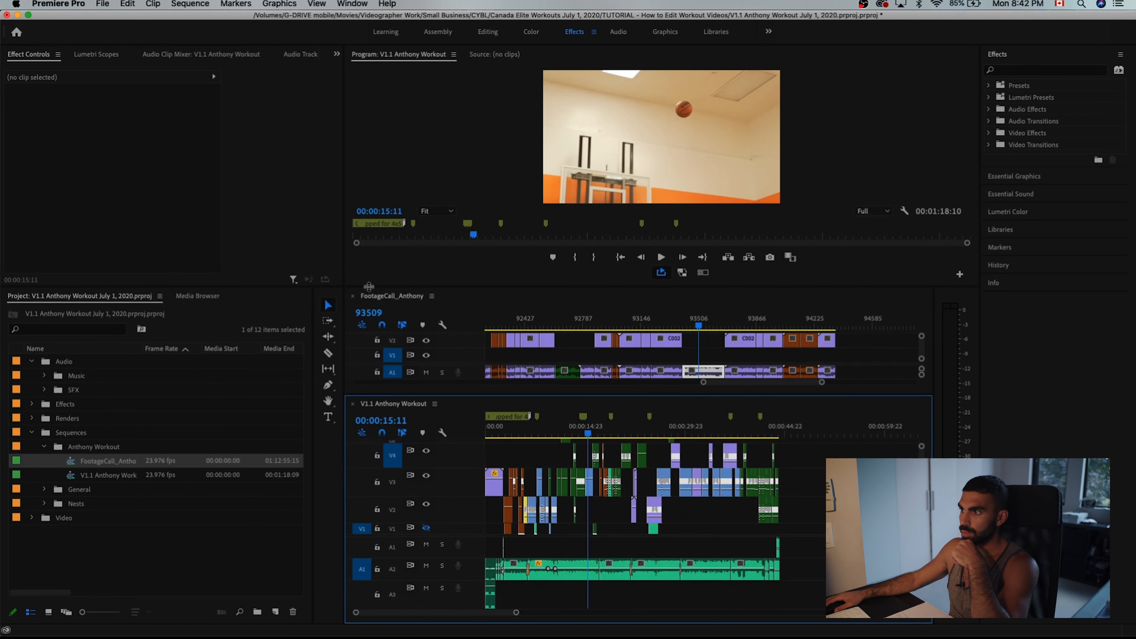
- Resize the stacked panels to give the footage timeline more height above the V1.1 workout timeline
drag(368, 287, 369, 265)
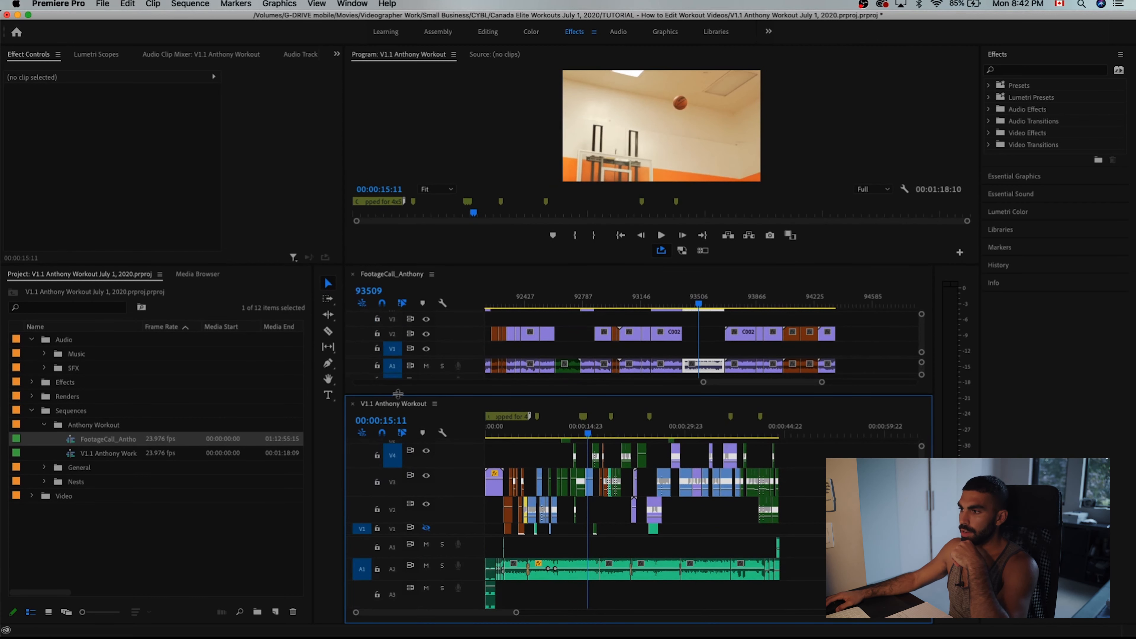
drag(397, 393, 398, 425)
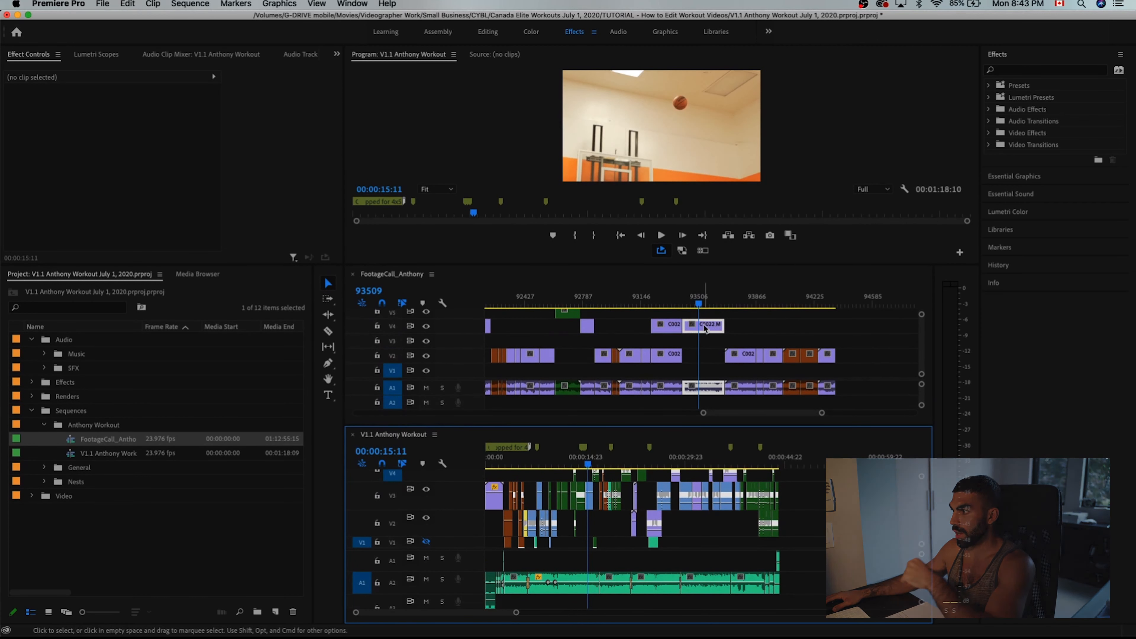
- Try placing the C0023.MP4 and C0025.MP4 shots after the existing edit in the V1.1 workout sequence, and delete the placed copies
drag(705, 325, 855, 524)
drag(817, 358, 819, 394)
drag(908, 520, 907, 520)
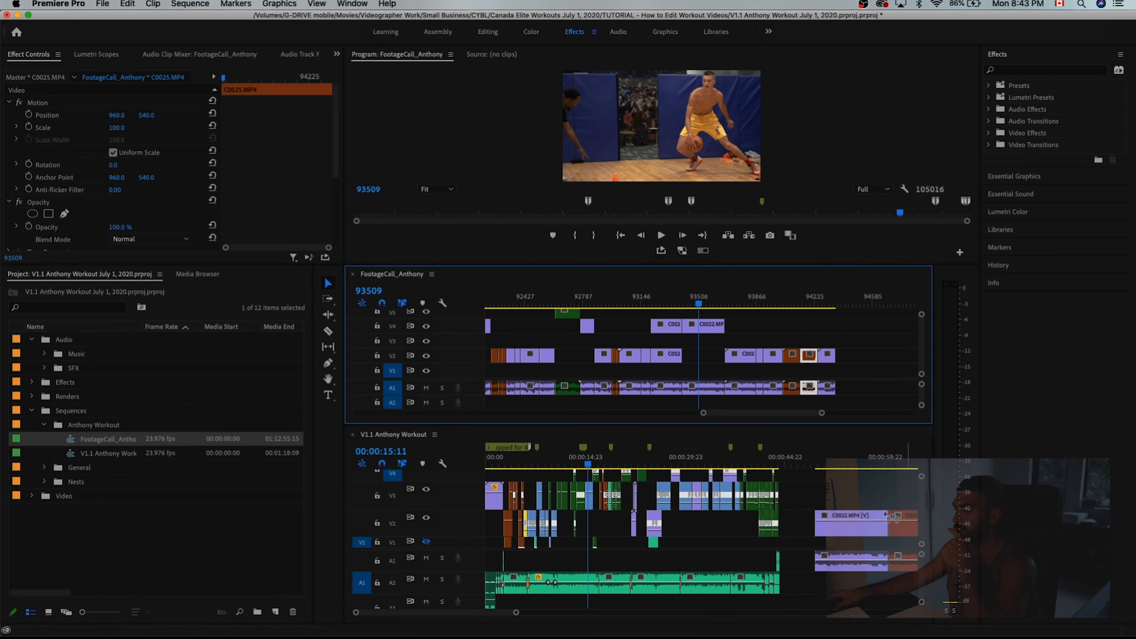
key(Delete)
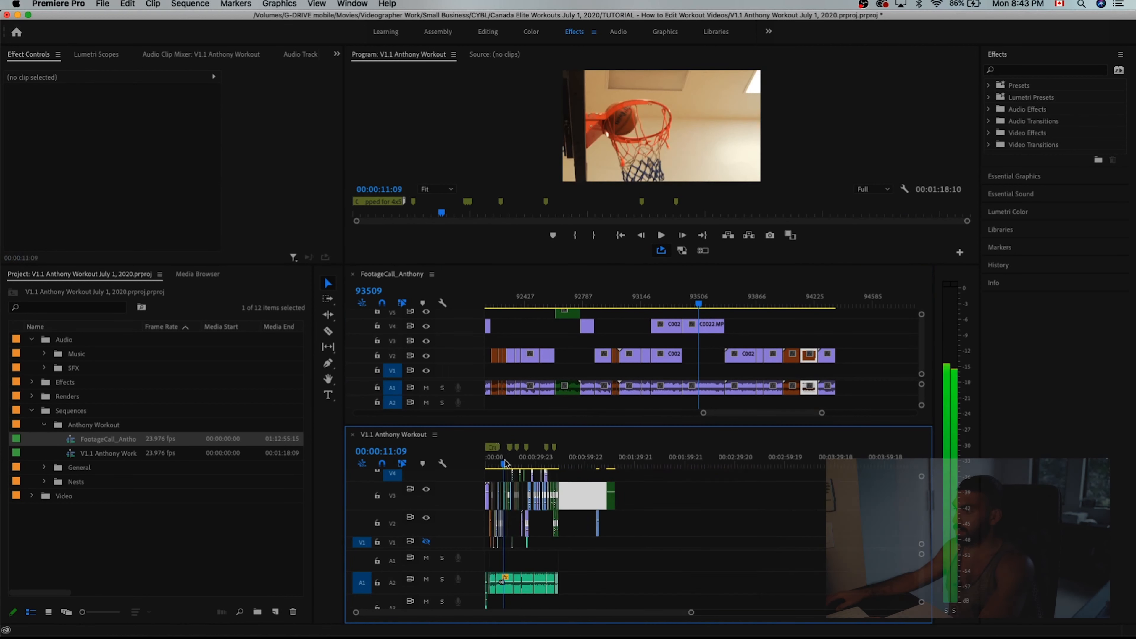
- Scrub through the first 12 seconds of the V1.1 workout edit to review how the shots are arranged
key(equal)
key(equal)
key(equal)
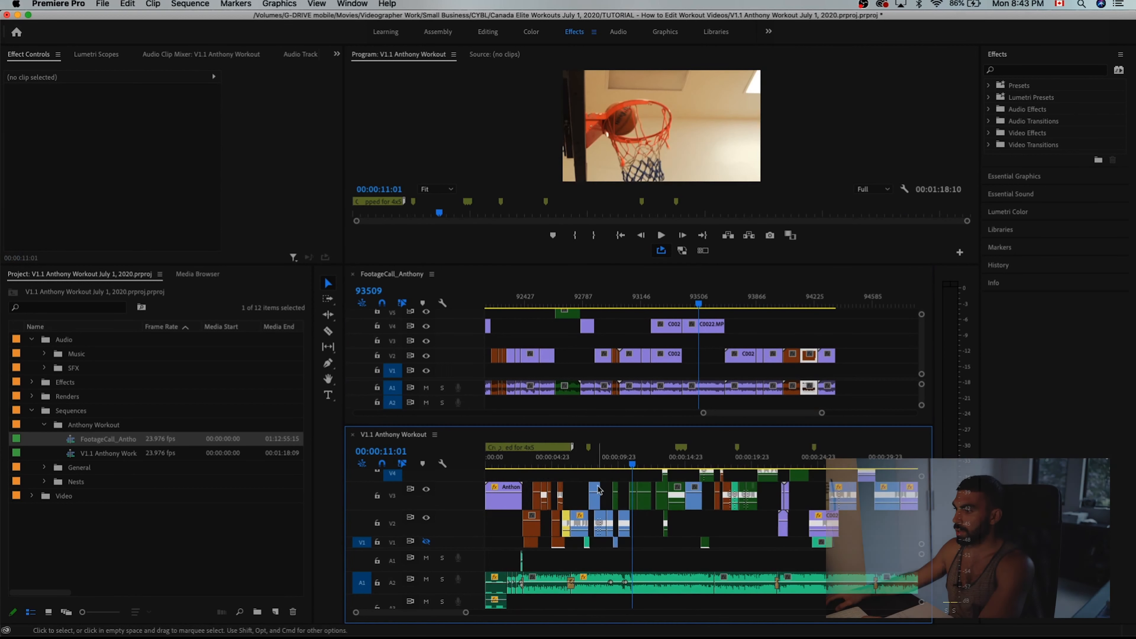
click(566, 479)
click(521, 464)
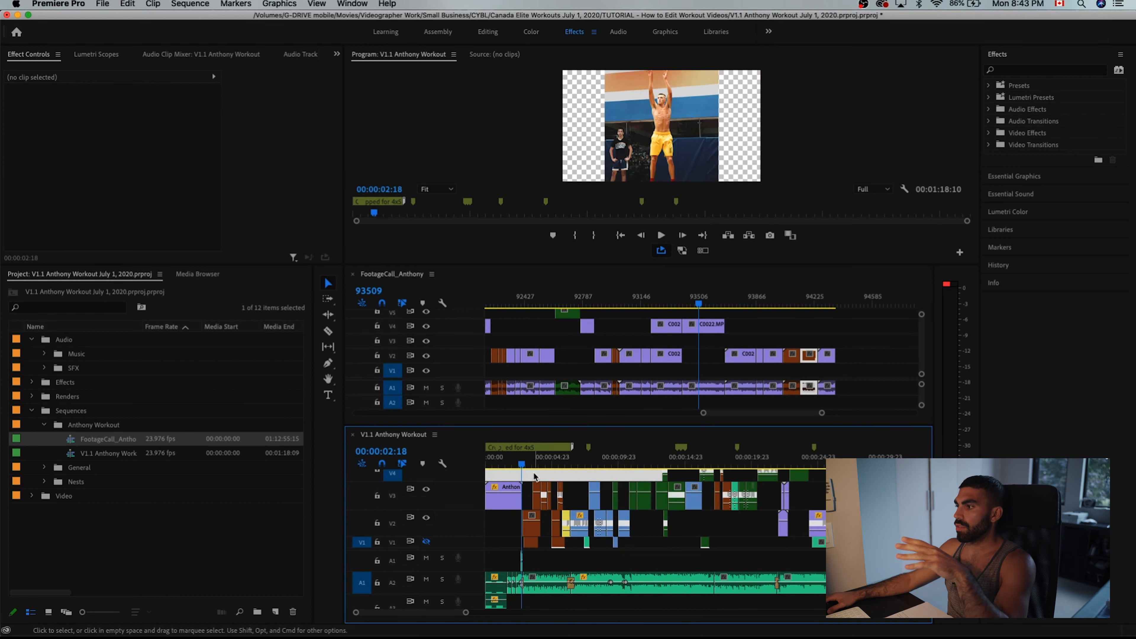
drag(536, 464, 606, 463)
click(646, 464)
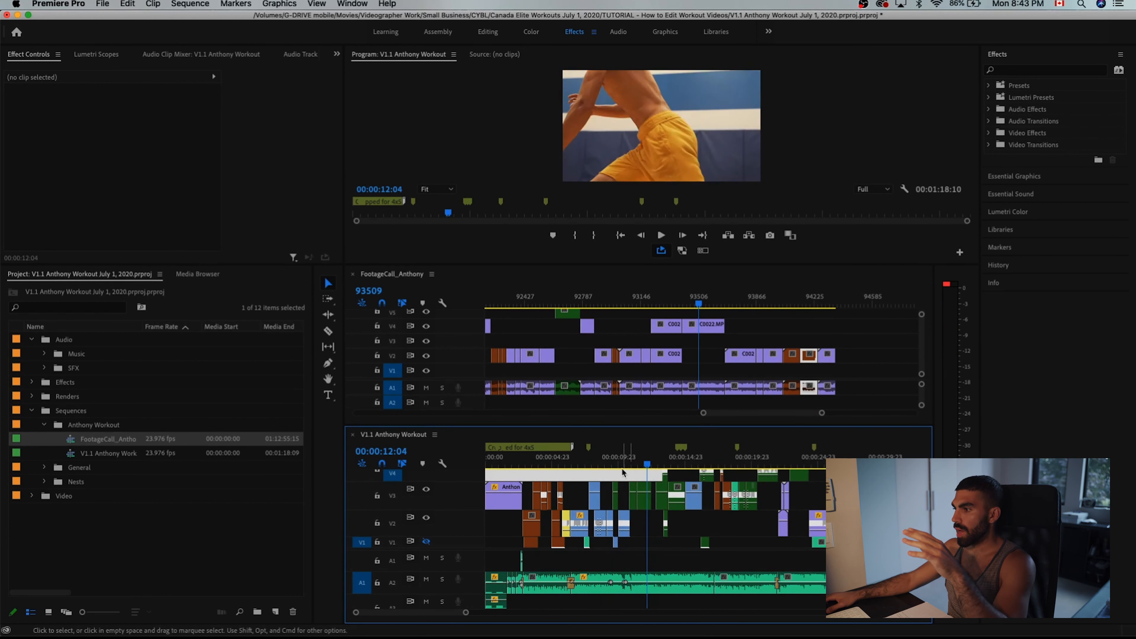
- Mark the V1.1 workout sequence's Out point at 00:00:44:06, where the edit's audio ends, and open the export settings
key(minus)
key(minus)
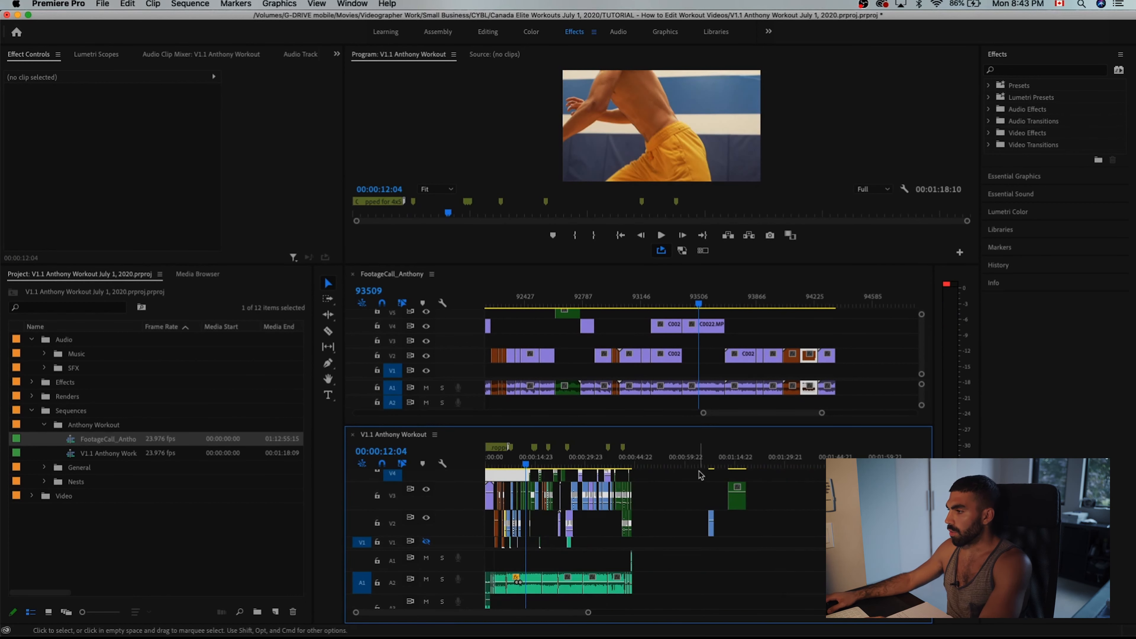
click(633, 463)
key(equal)
key(equal)
key(equal)
key(equal)
key(equal)
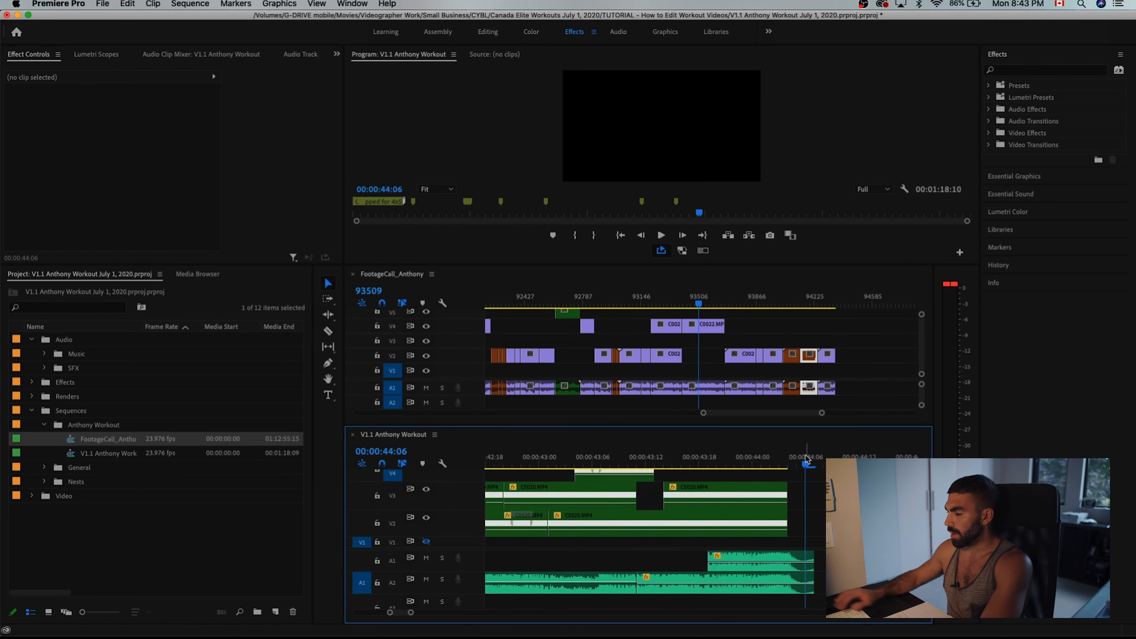
click(806, 459)
key(o)
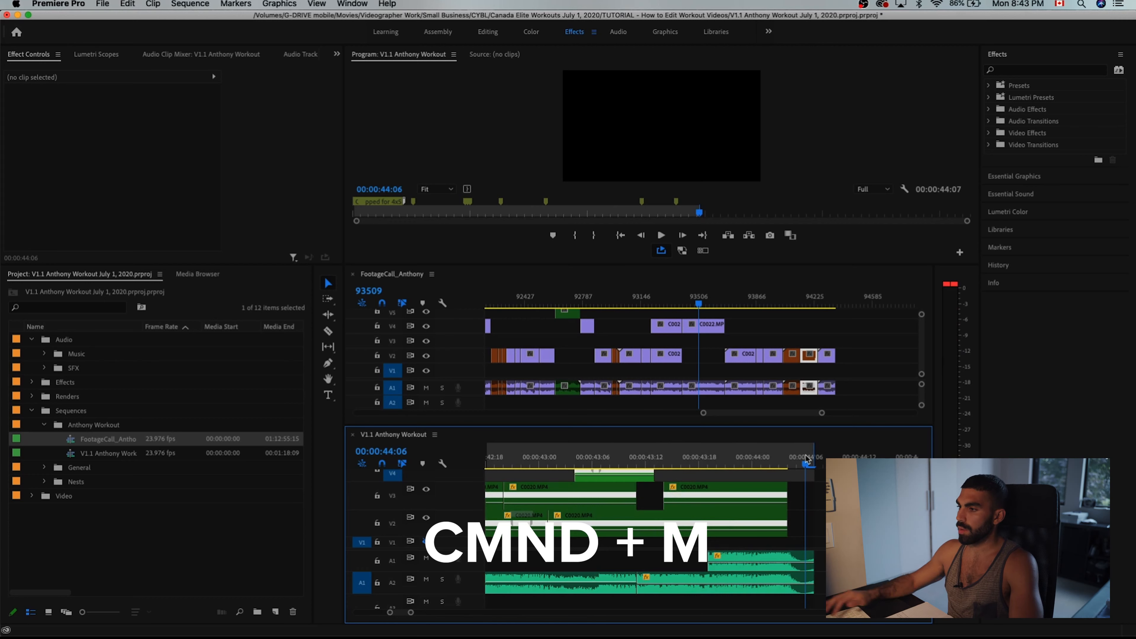
key(super+m)
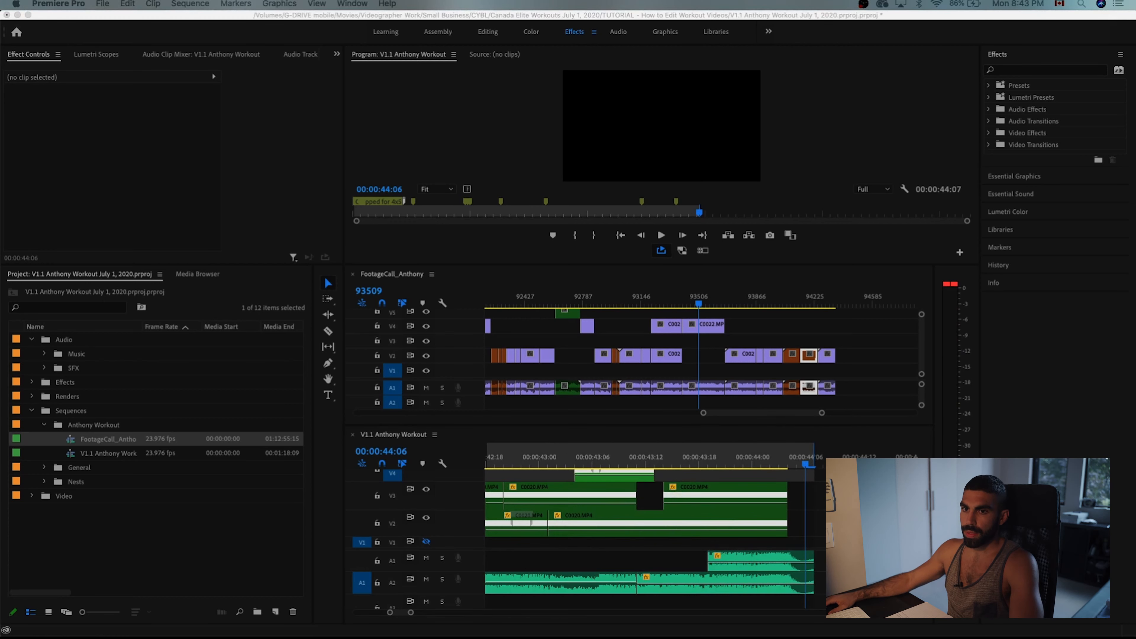